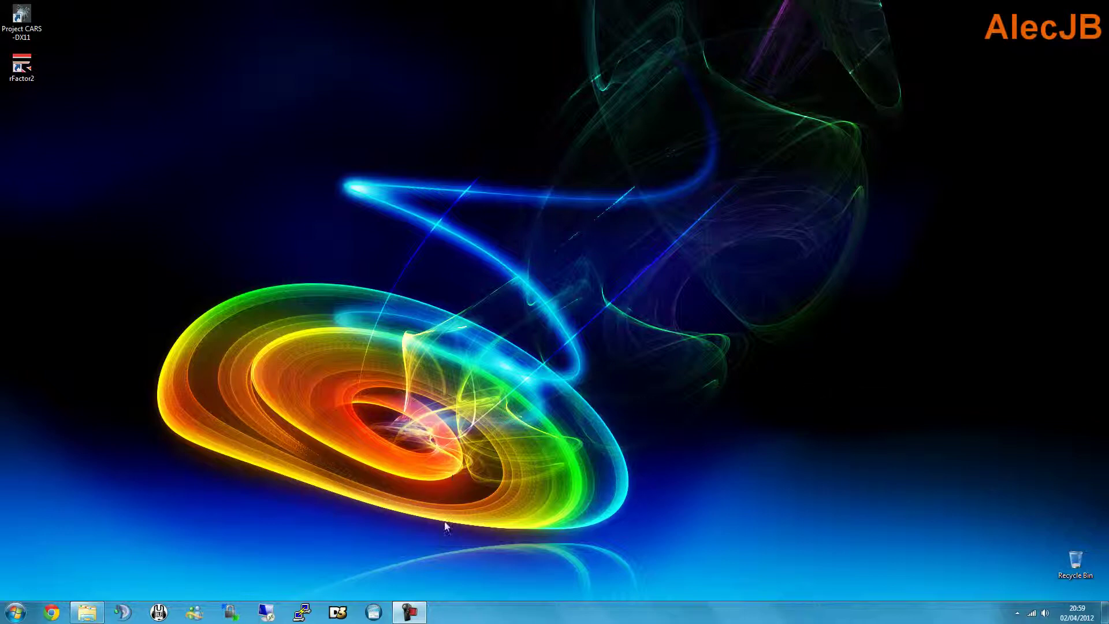
Launch Vegas Movie Studio HD Platinum 10.0 from its pinned taskbar icon.
{"action": "left_click", "coordinate": [374, 614]}
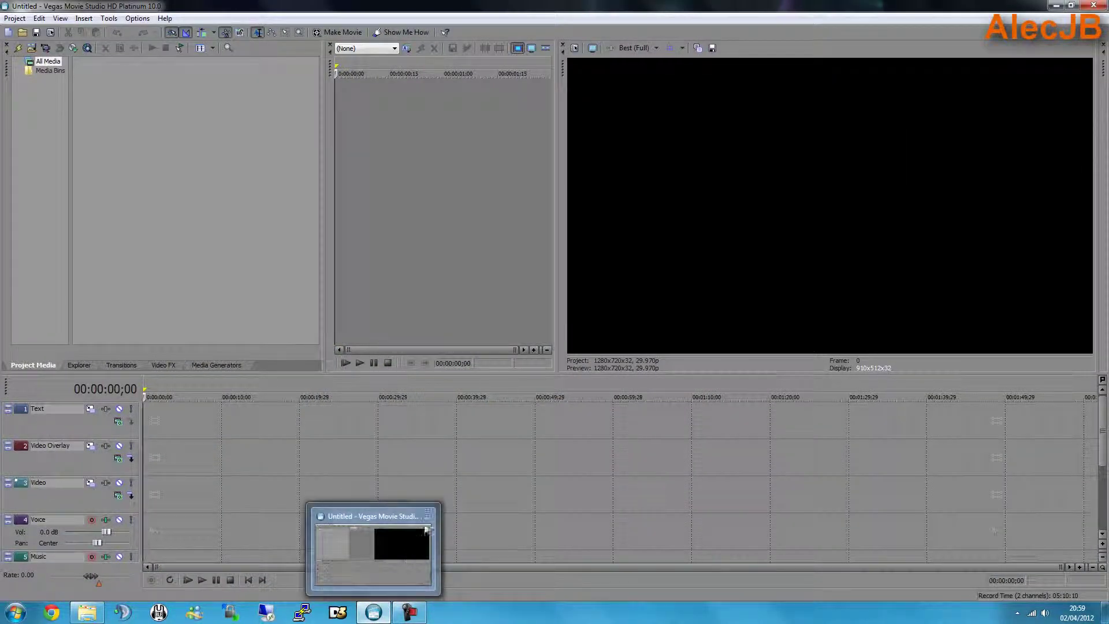
Drag both pCARS .avi clips from the example folder into Vegas' Project Media pane.
{"action": "left_click", "coordinate": [87, 612]}
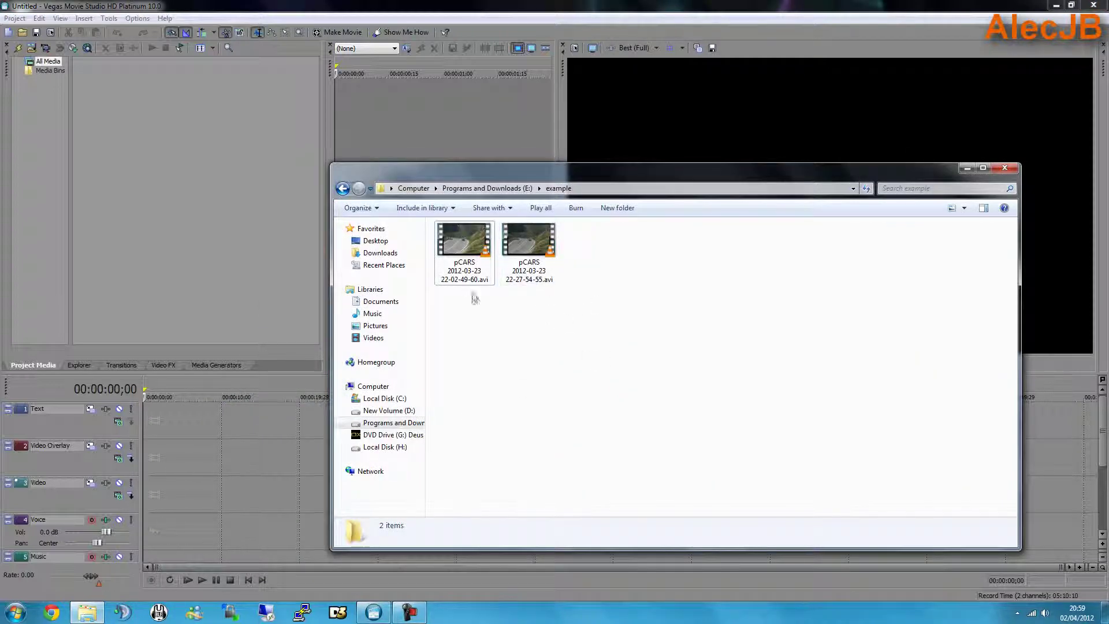
{"action": "left_click_drag", "start_coordinate": [570, 325], "coordinate": [437, 225]}
{"action": "left_click", "coordinate": [556, 311]}
{"action": "left_click_drag", "start_coordinate": [601, 329], "coordinate": [446, 225]}
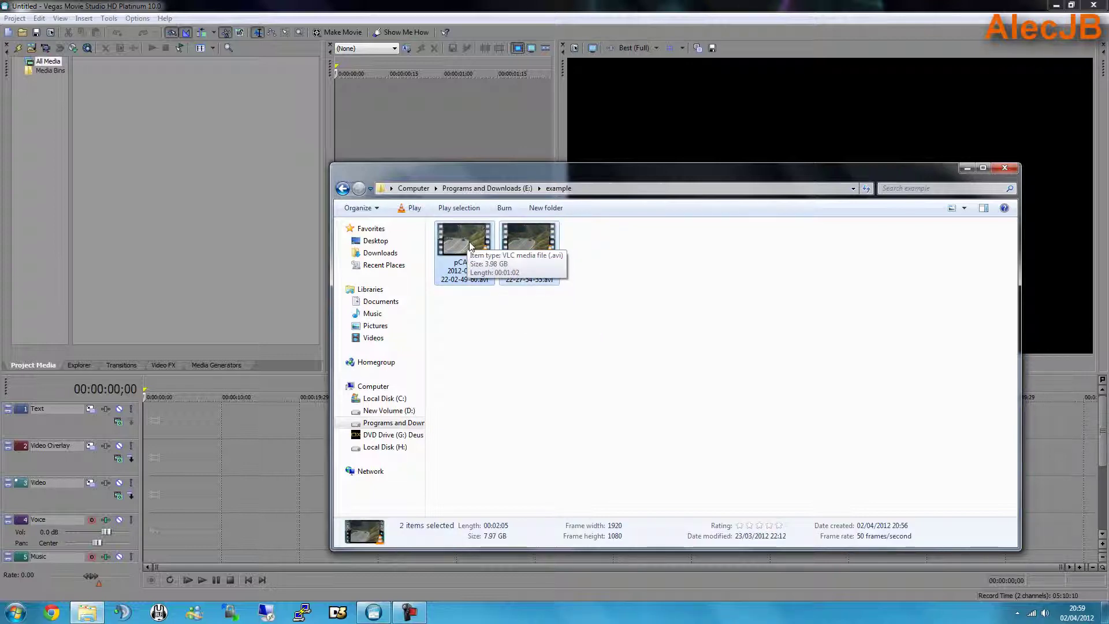
{"action": "left_click_drag", "start_coordinate": [470, 245], "coordinate": [196, 197]}
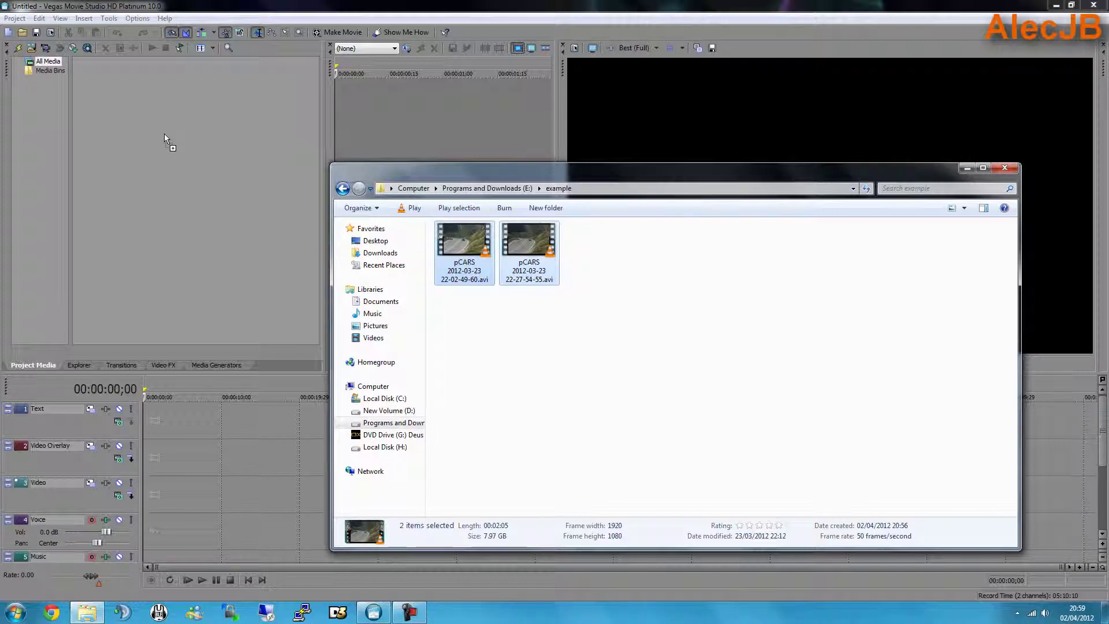
{"action": "left_click_drag", "start_coordinate": [153, 120], "coordinate": [152, 120]}
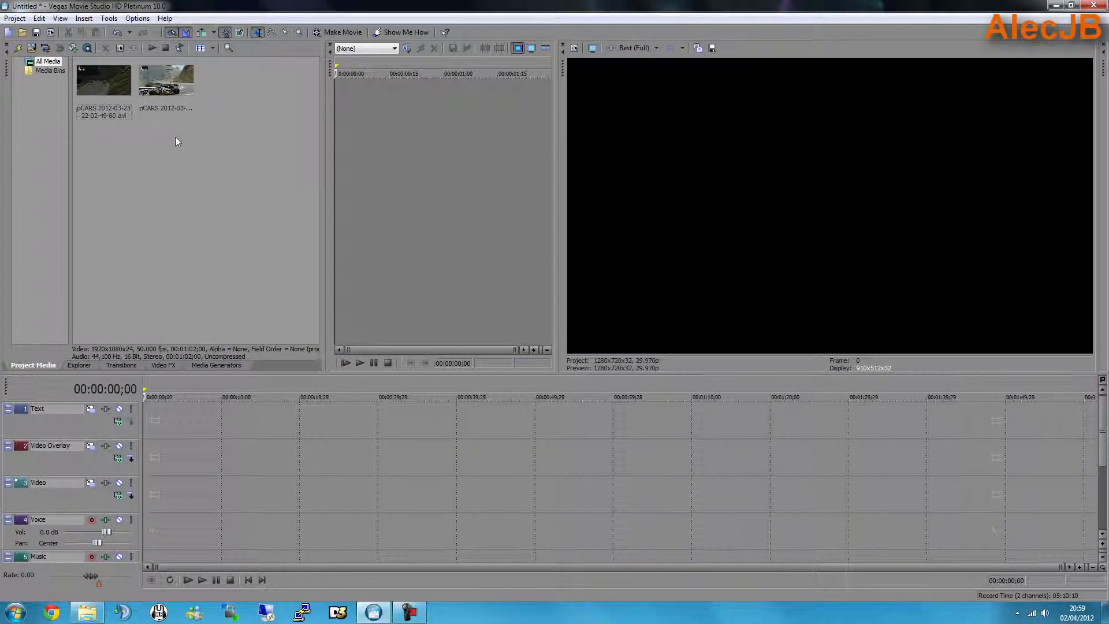
Place the first pCARS clip on the Video track and the second on Video Overlay.
{"action": "left_click", "coordinate": [105, 84]}
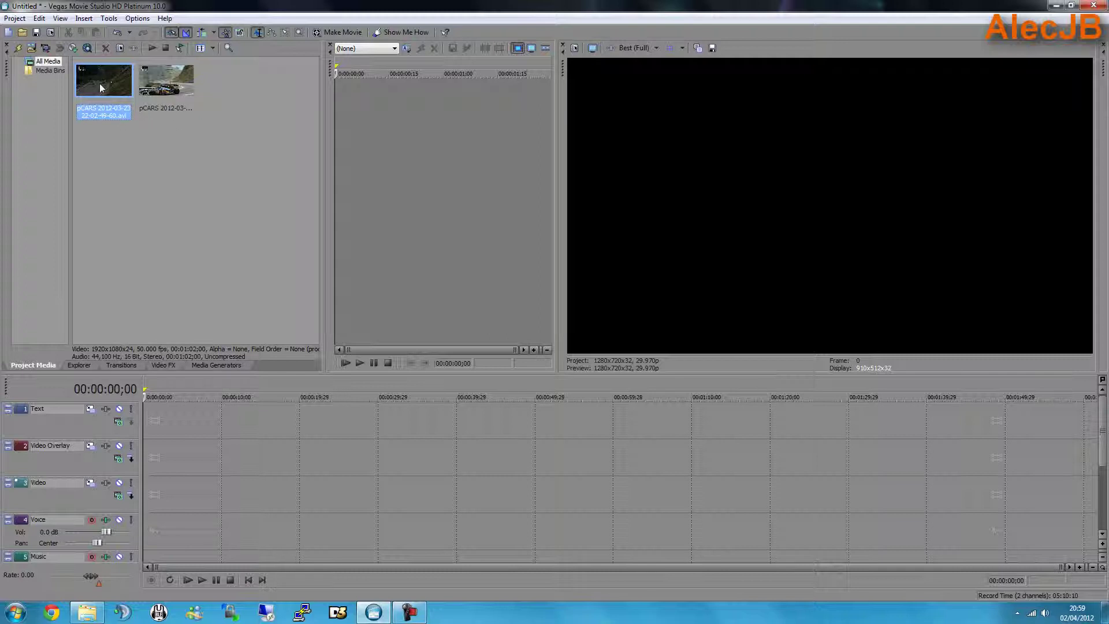
{"action": "left_click_drag", "start_coordinate": [98, 81], "coordinate": [151, 492]}
{"action": "left_click", "coordinate": [161, 92]}
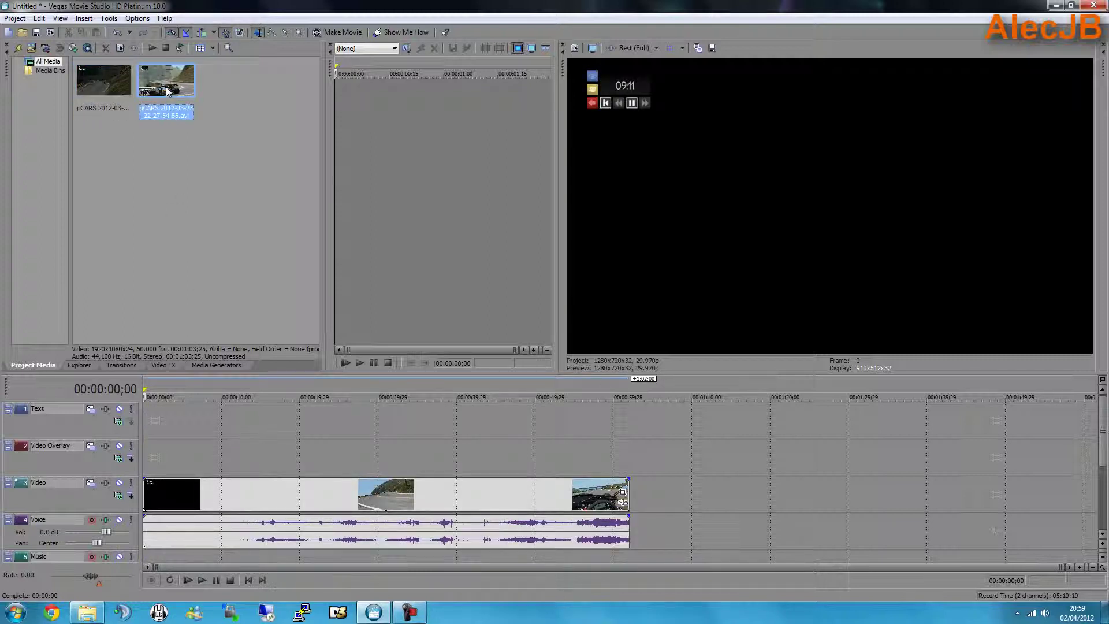
{"action": "left_click_drag", "start_coordinate": [166, 85], "coordinate": [151, 456]}
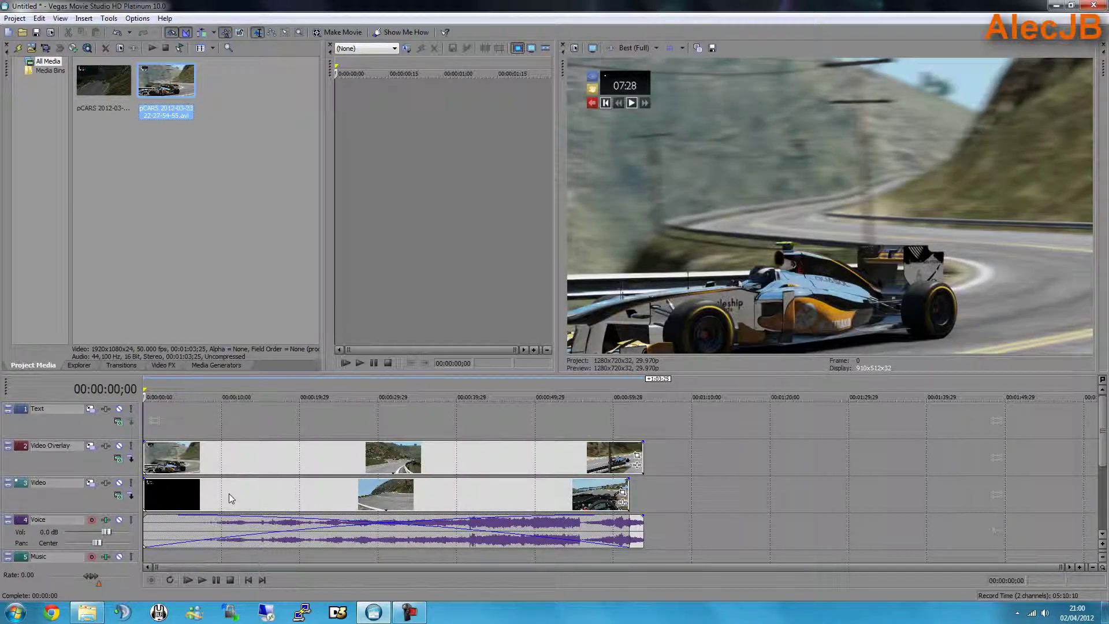
Mute the Voice audio track and open Track Motion for the Video Overlay track.
{"action": "left_click", "coordinate": [130, 535]}
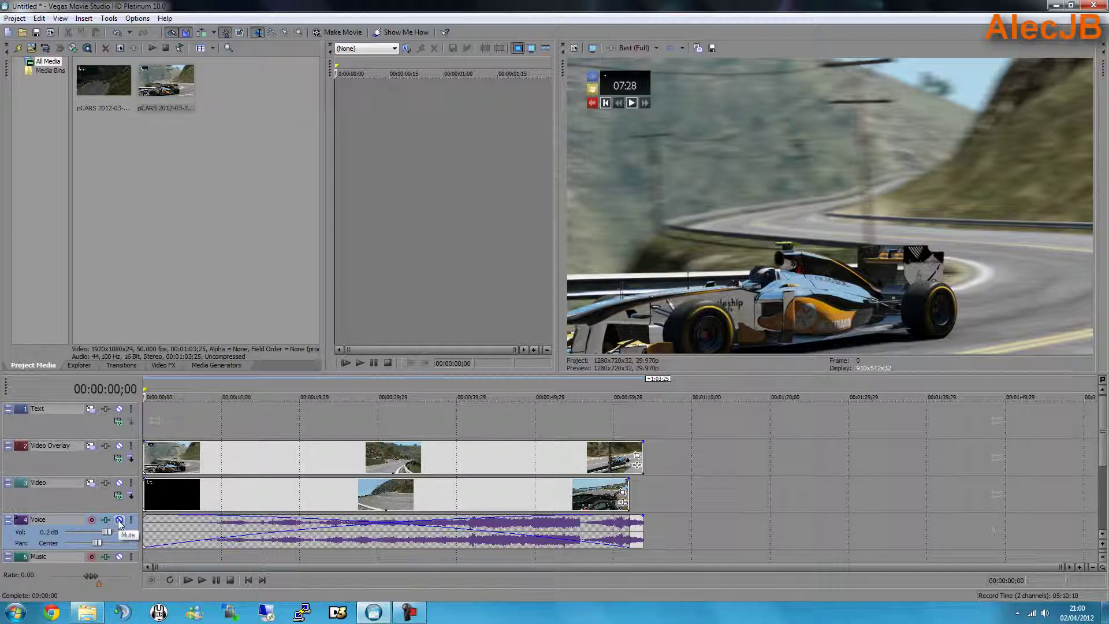
{"action": "left_click", "coordinate": [119, 521]}
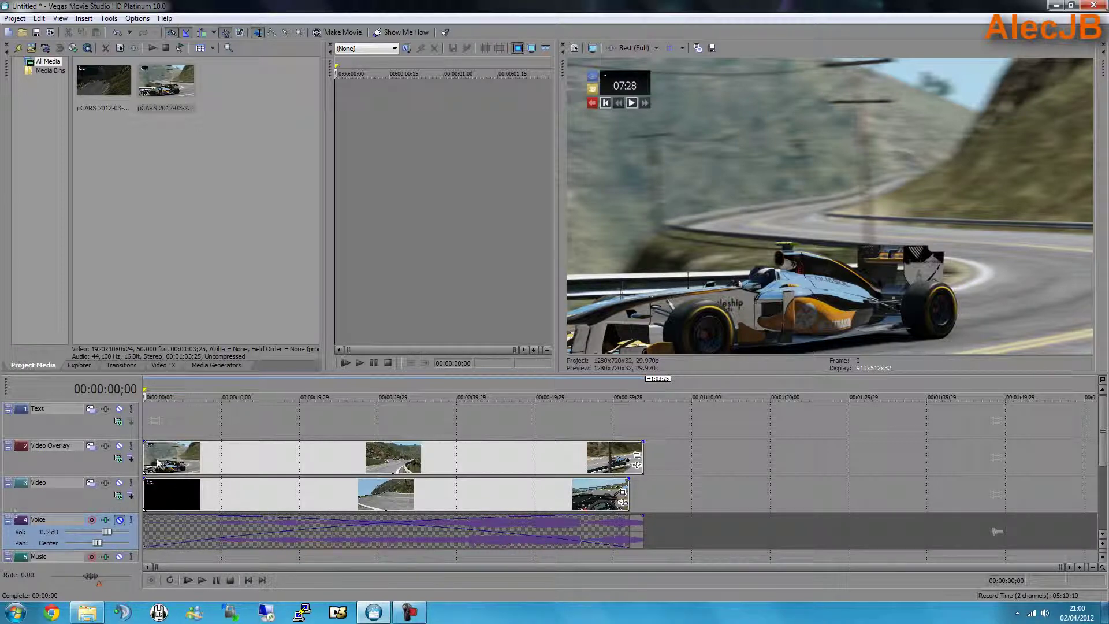
{"action": "left_click", "coordinate": [157, 453]}
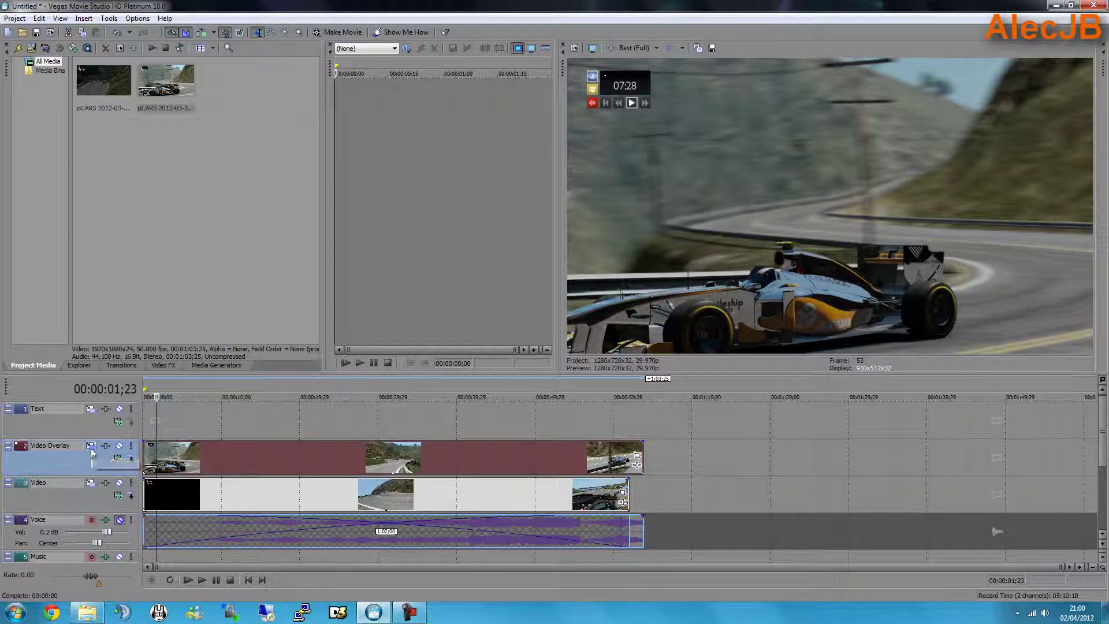
{"action": "left_click", "coordinate": [90, 446]}
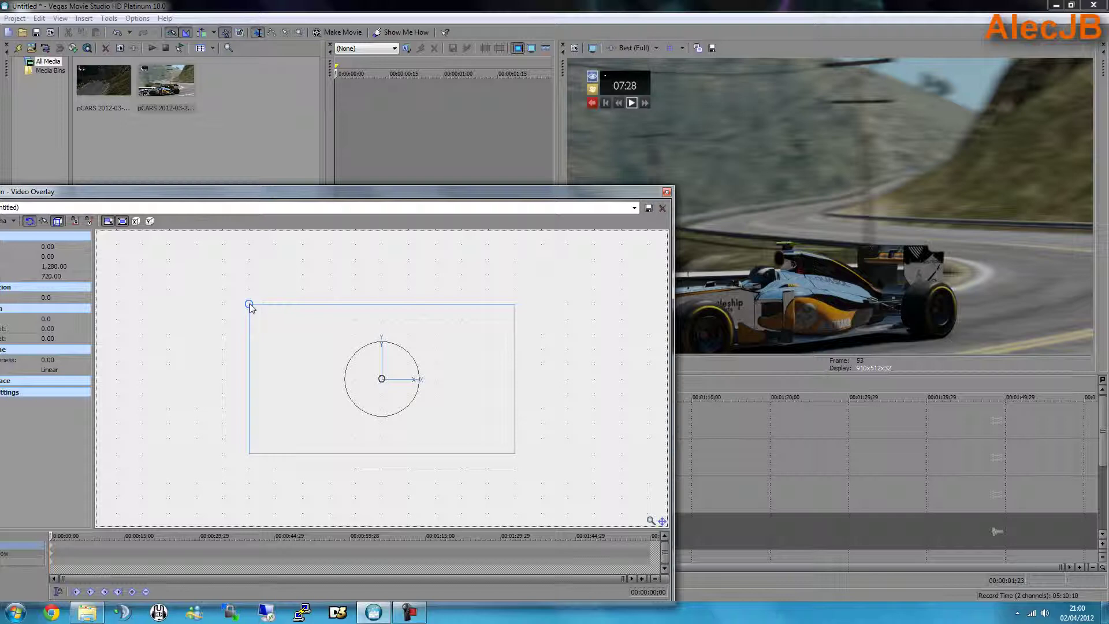
Shrink the overlay picture to 622×350 and move it left to X −317.52, Y 0.
{"action": "left_click_drag", "start_coordinate": [253, 310], "coordinate": [314, 345]}
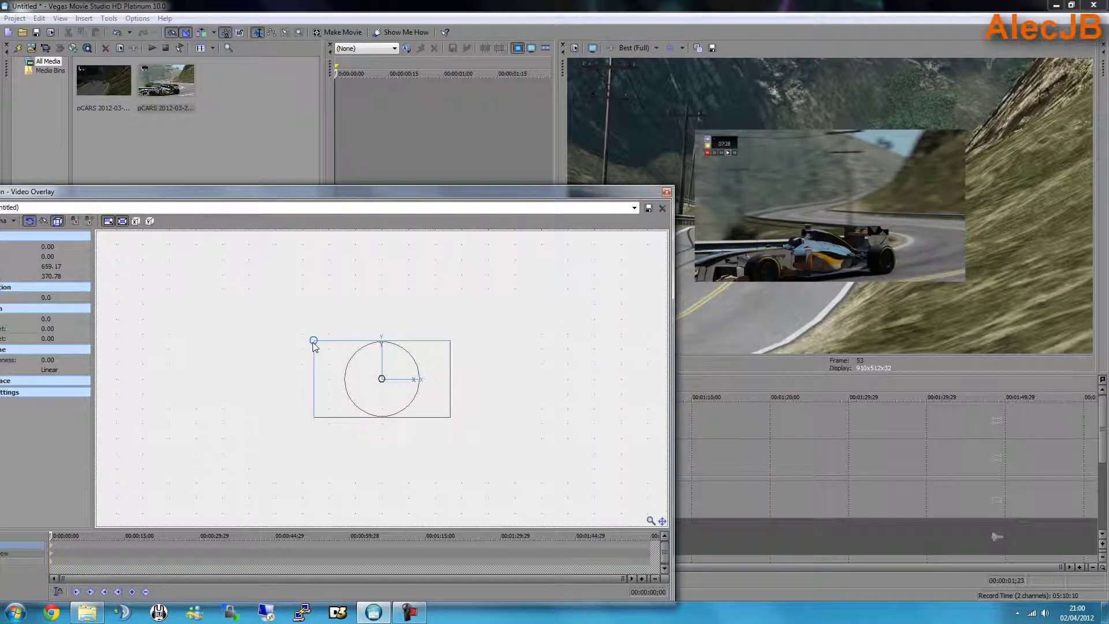
{"action": "left_click_drag", "start_coordinate": [316, 346], "coordinate": [317, 345]}
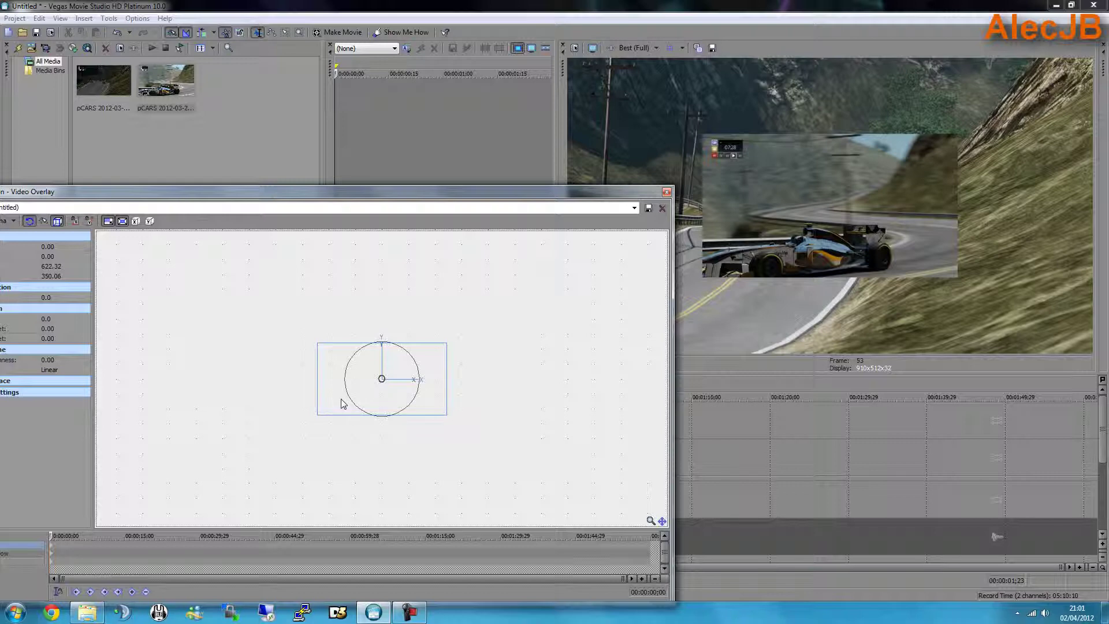
{"action": "left_click_drag", "start_coordinate": [341, 403], "coordinate": [276, 404]}
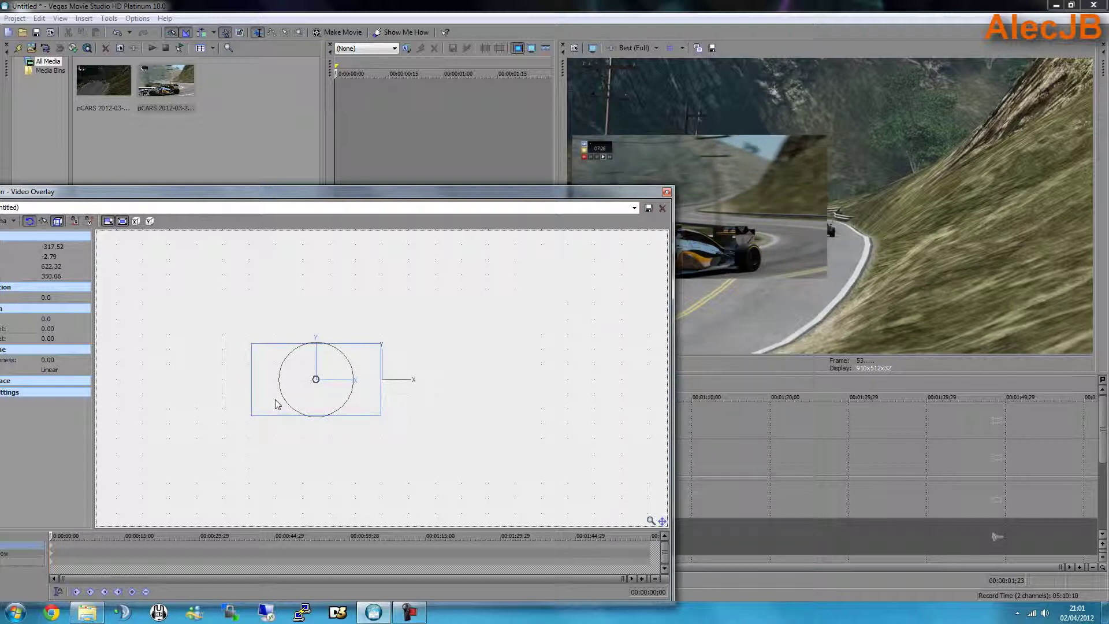
{"action": "left_click_drag", "start_coordinate": [194, 192], "coordinate": [232, 203]}
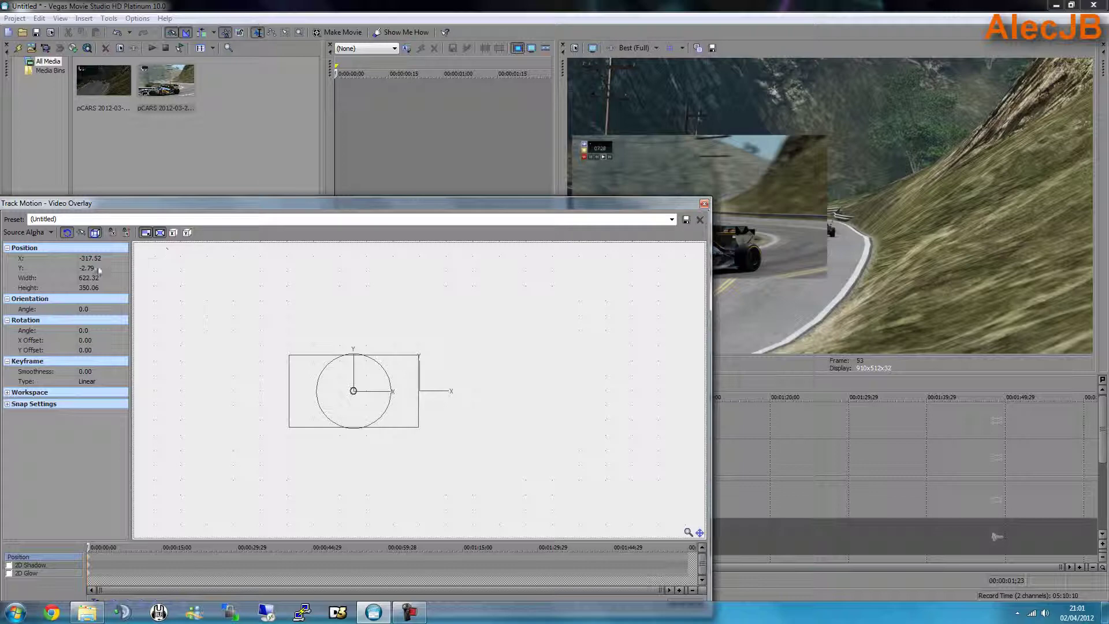
{"action": "left_click", "coordinate": [99, 268]}
{"action": "type", "text": "0"}
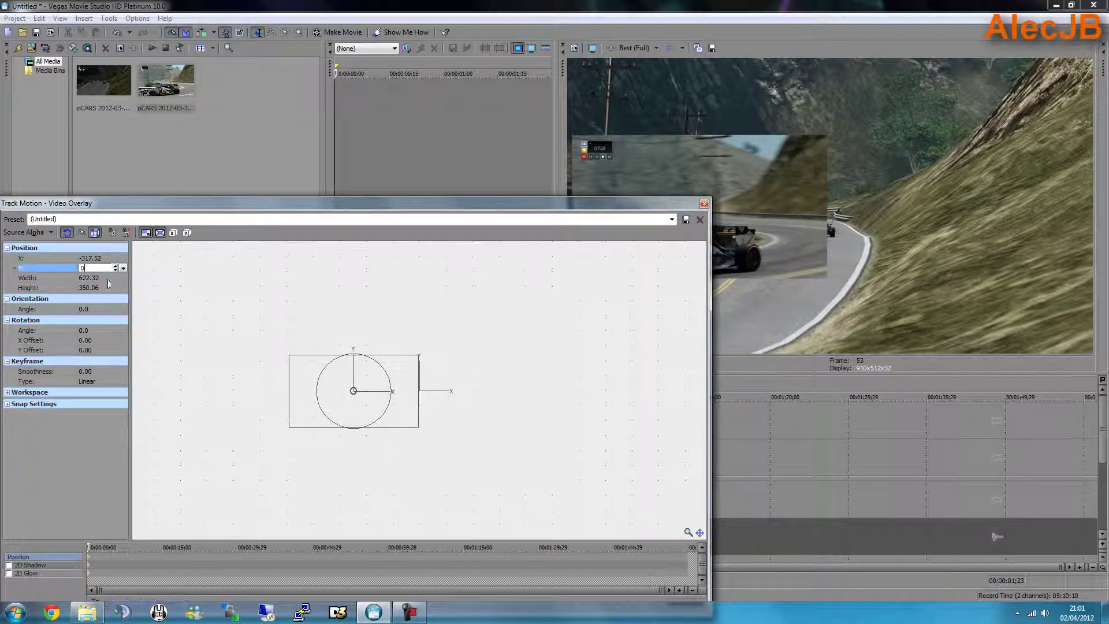
{"action": "key", "text": "Return"}
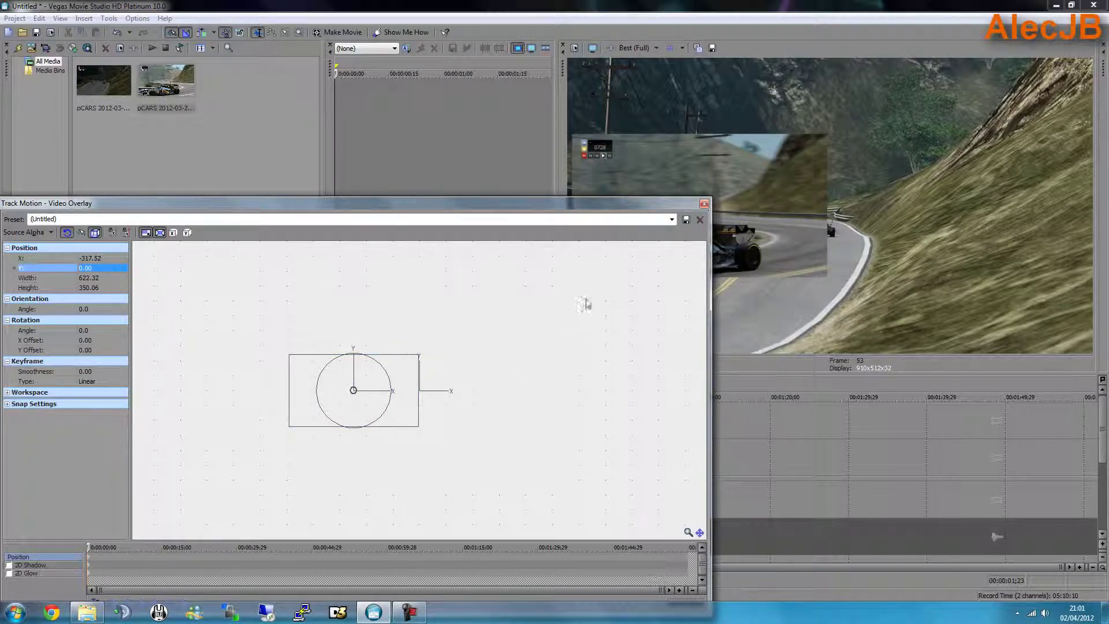
{"action": "left_click", "coordinate": [704, 204]}
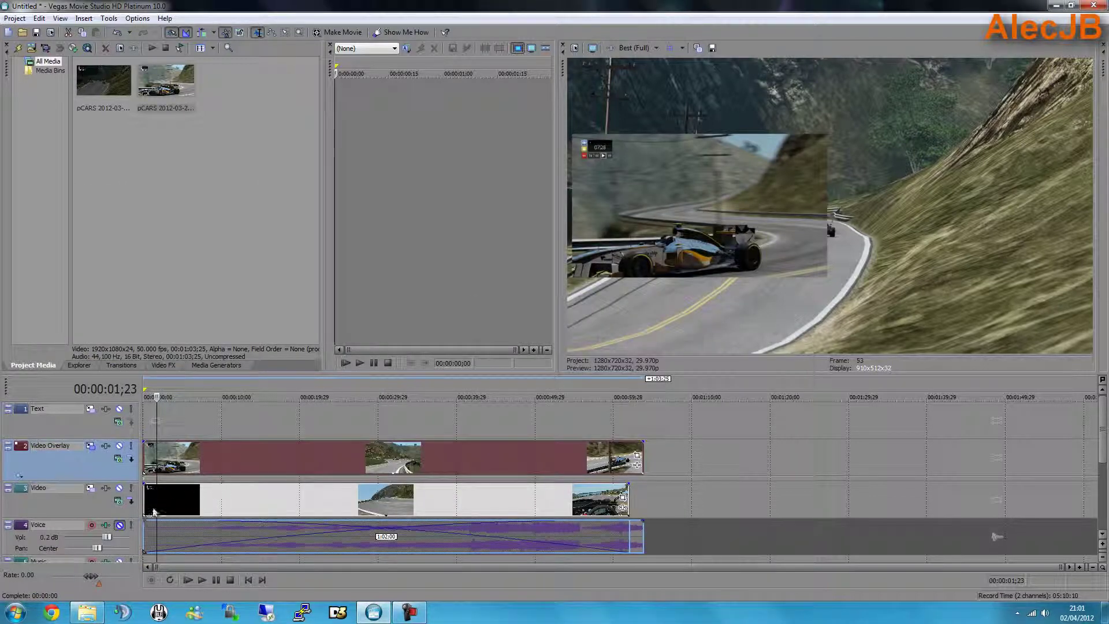
Shrink the Video track picture to 596.44×335.50 and move it right to X 298.03, Y 5.57.
{"action": "left_click", "coordinate": [80, 509]}
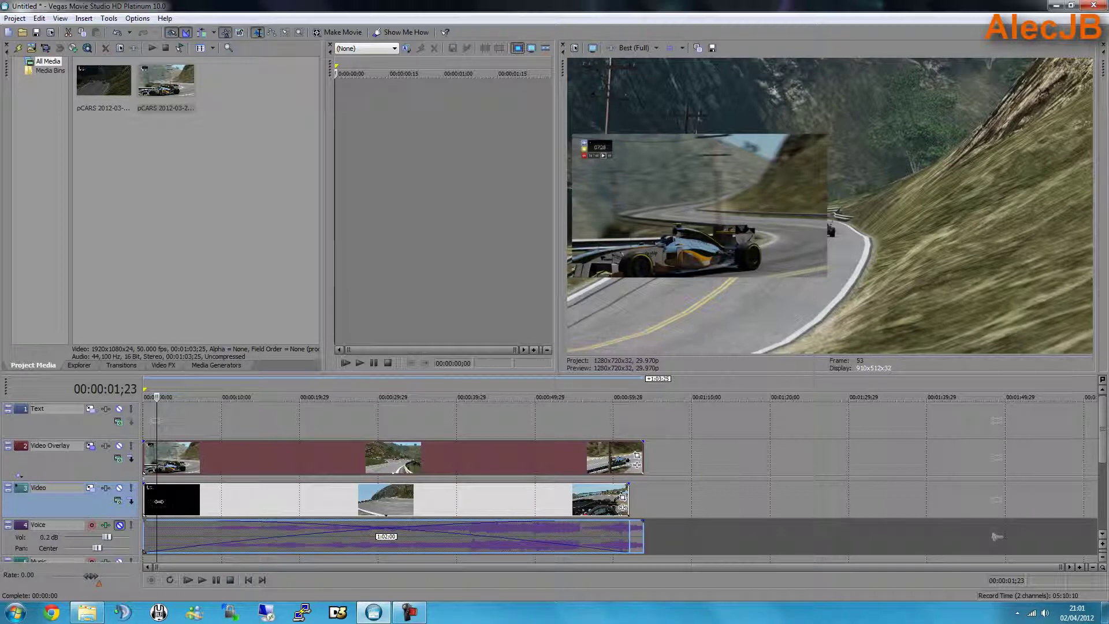
{"action": "left_click", "coordinate": [131, 500]}
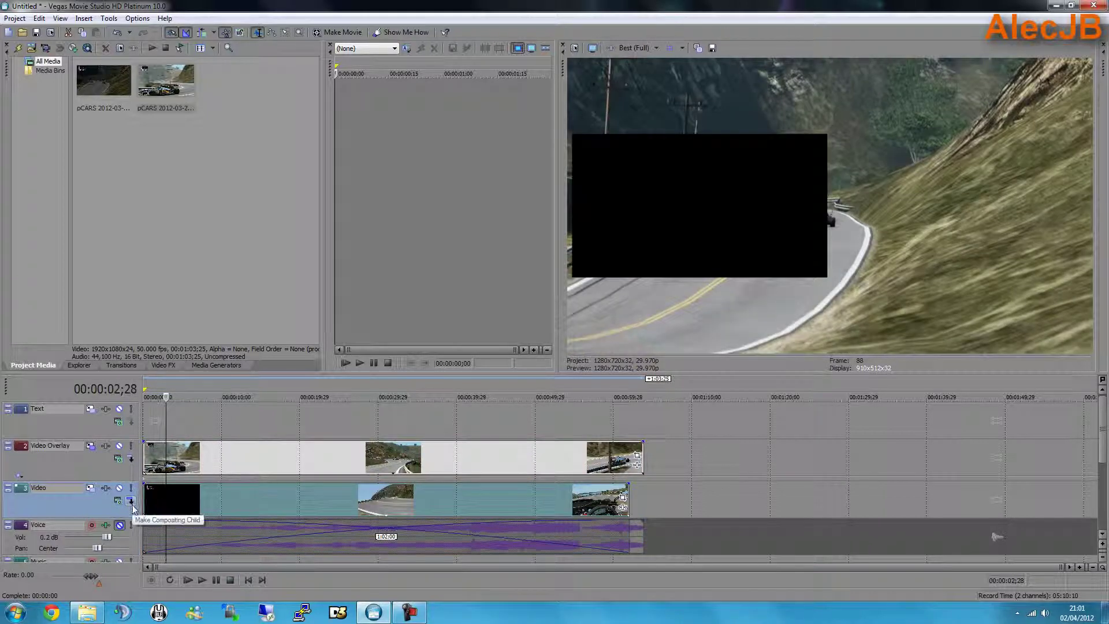
{"action": "left_click", "coordinate": [90, 488]}
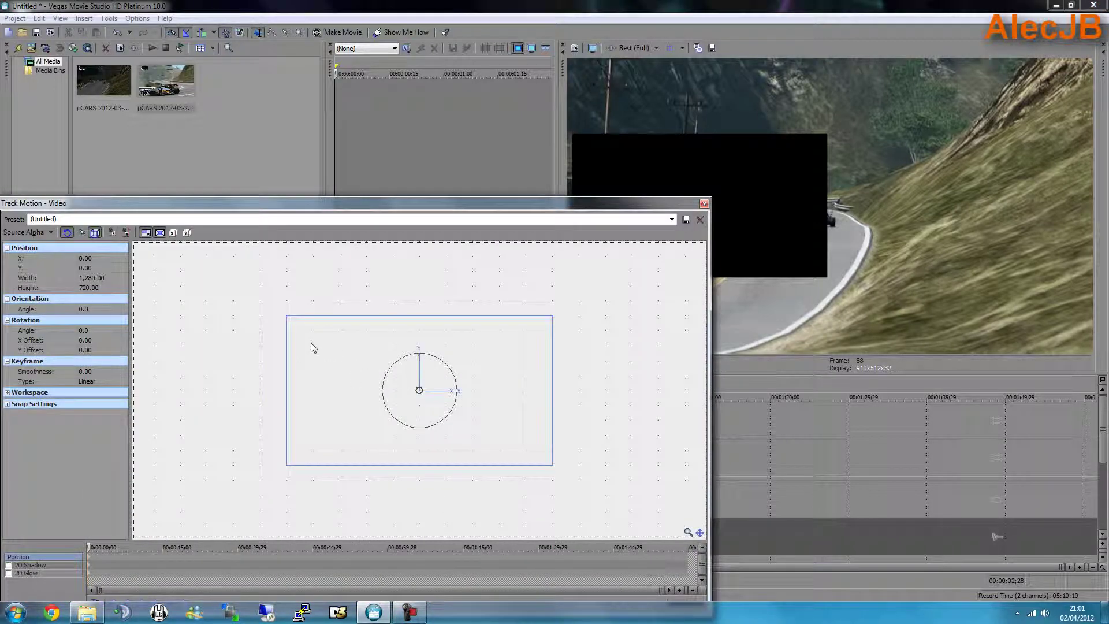
{"action": "left_click_drag", "start_coordinate": [286, 317], "coordinate": [352, 373]}
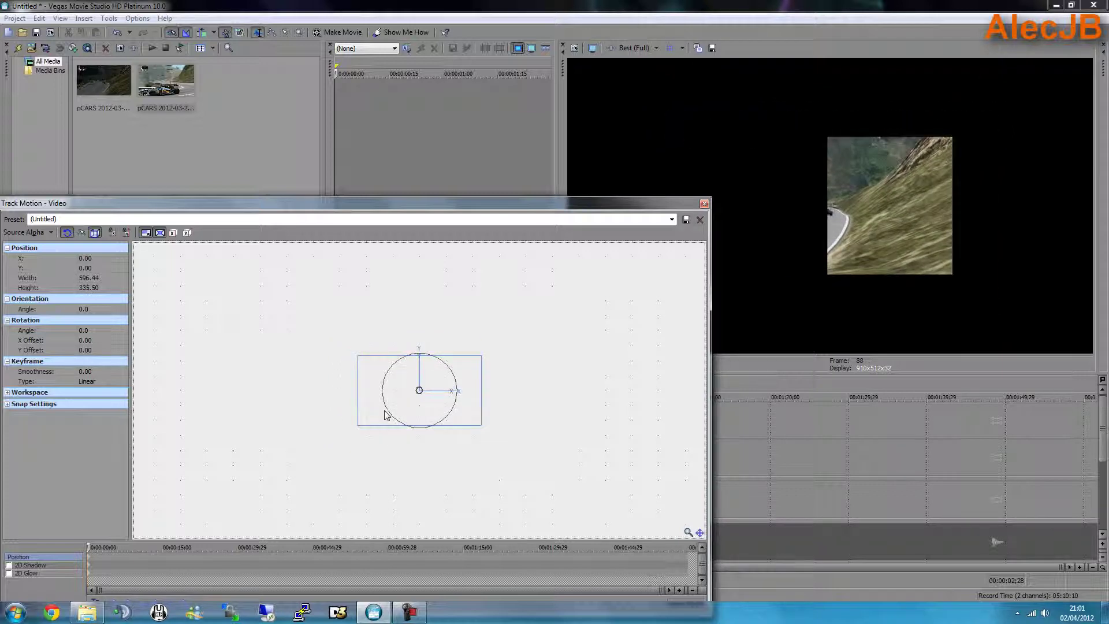
{"action": "left_click_drag", "start_coordinate": [376, 409], "coordinate": [438, 407]}
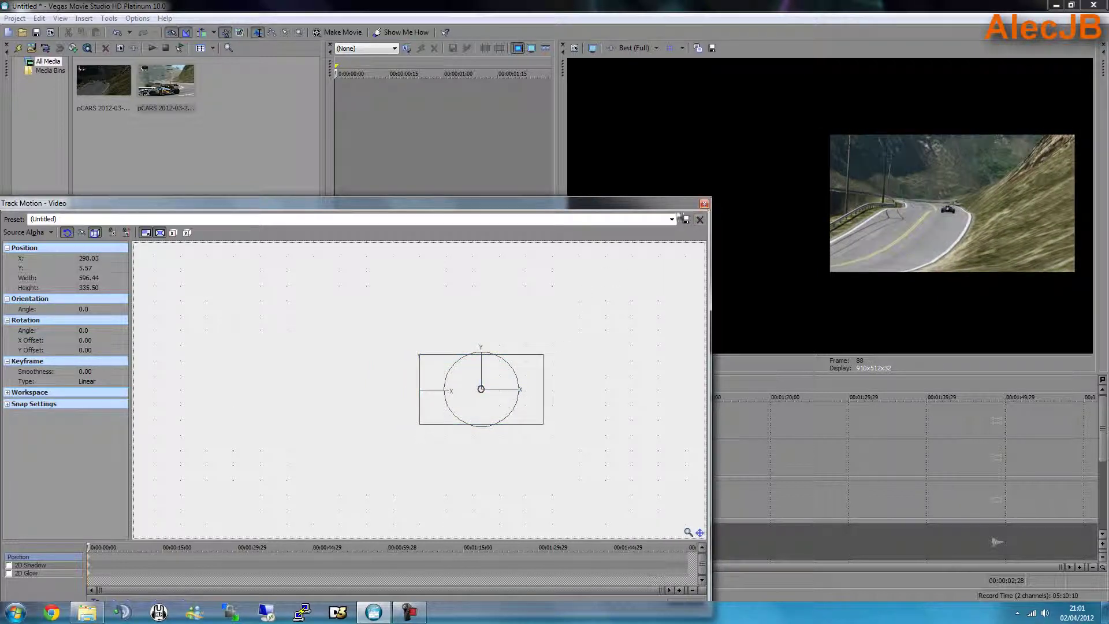
{"action": "left_click", "coordinate": [704, 205]}
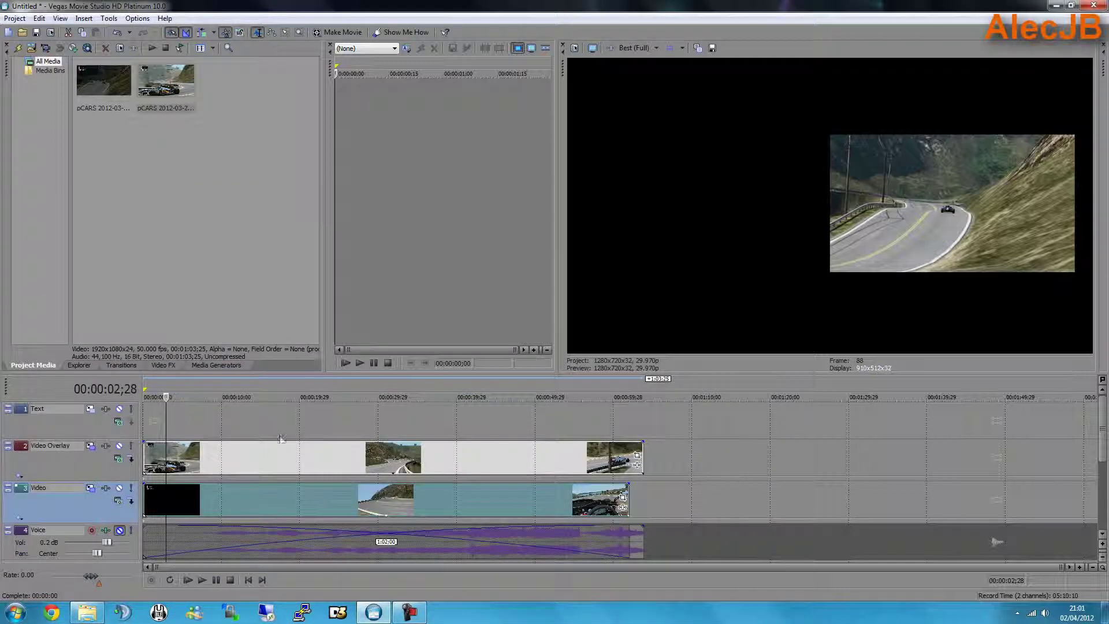
Enlarge the Video track's right-hand picture to 633.24×356.20 at X 317.52, Y 2.79.
{"action": "left_click", "coordinate": [258, 463]}
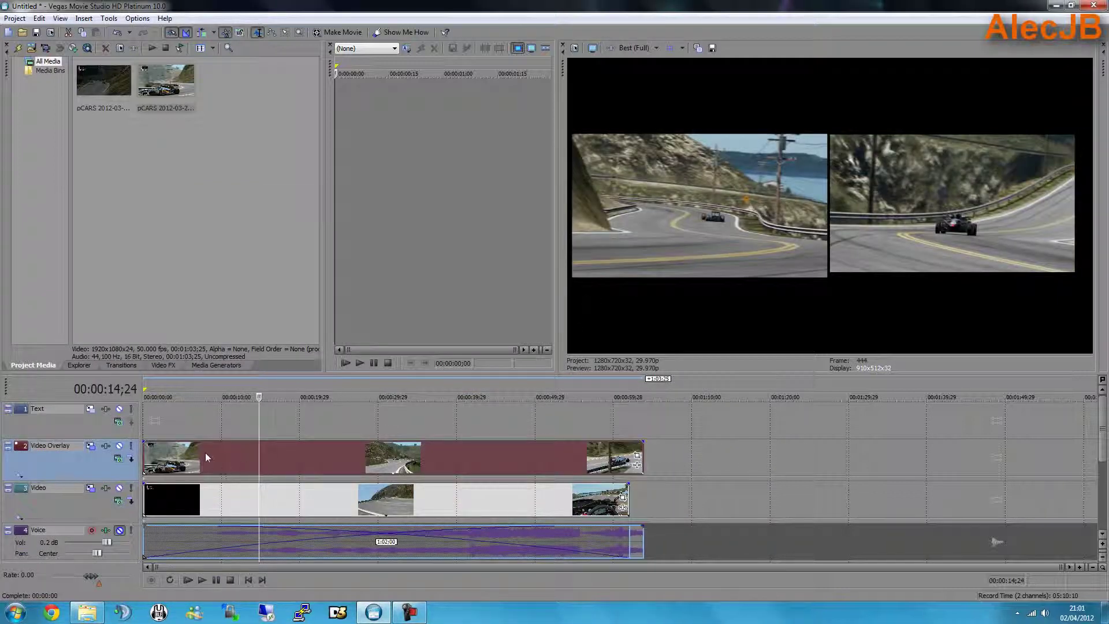
{"action": "left_click", "coordinate": [94, 492]}
{"action": "left_click", "coordinate": [94, 489]}
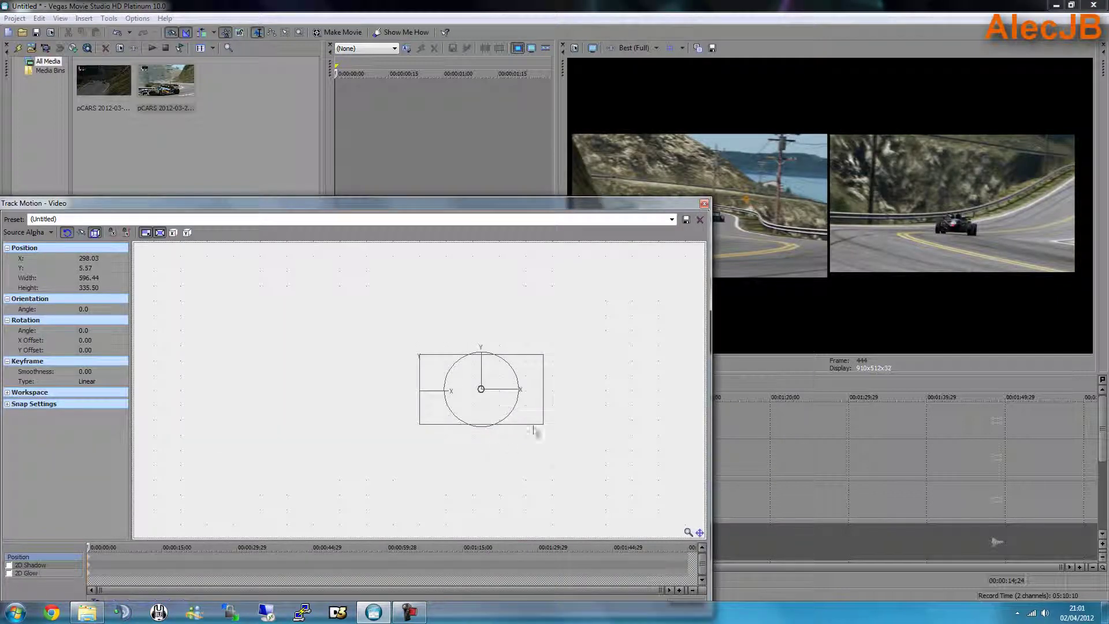
{"action": "mouse_move", "coordinate": [543, 424]}
{"action": "left_mouse_down"}
{"action": "mouse_move", "coordinate": [540, 437]}
{"action": "mouse_move", "coordinate": [526, 428]}
{"action": "left_mouse_up"}
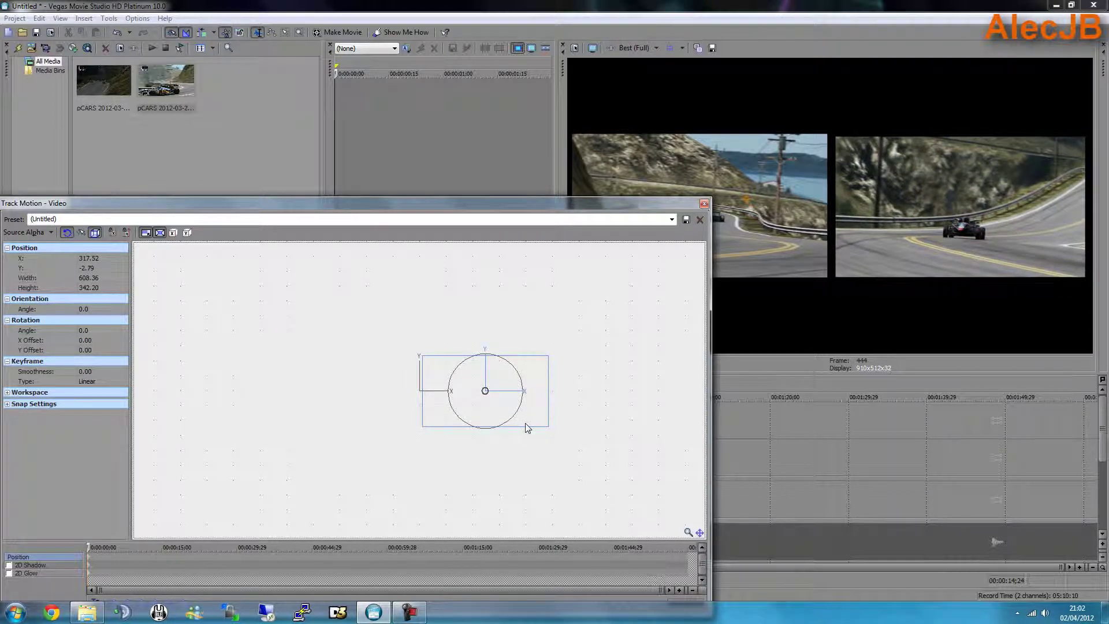
{"action": "left_click_drag", "start_coordinate": [526, 427], "coordinate": [527, 426]}
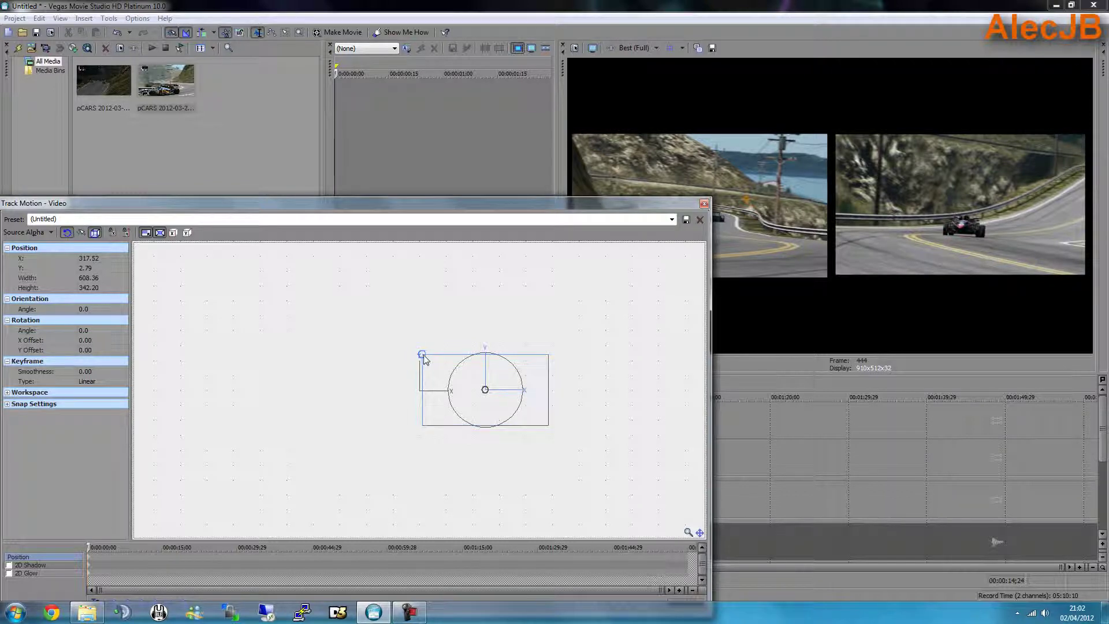
{"action": "left_click_drag", "start_coordinate": [423, 354], "coordinate": [420, 355]}
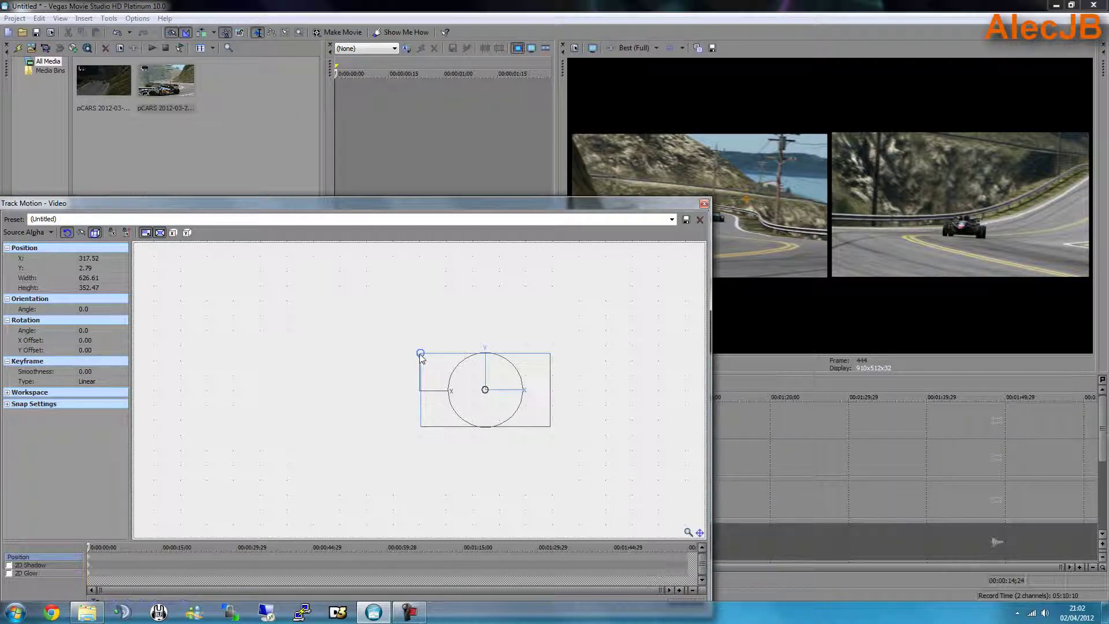
{"action": "left_click_drag", "start_coordinate": [420, 354], "coordinate": [419, 353]}
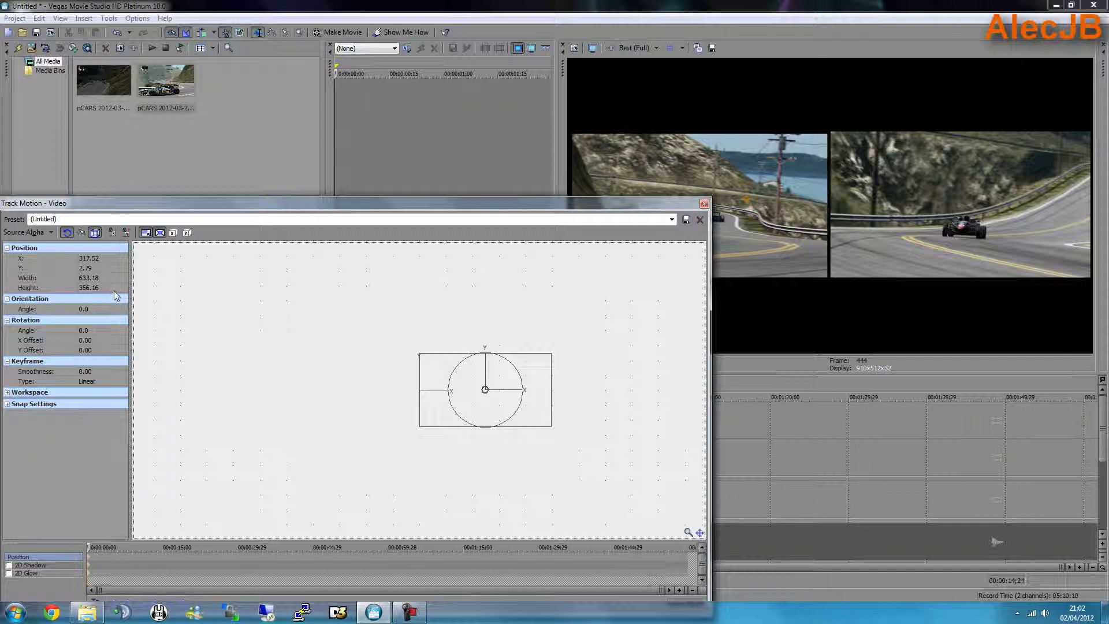
Copy the 356.20 Height value from the Video track's Track Motion.
{"action": "left_click", "coordinate": [90, 289]}
{"action": "right_click", "coordinate": [91, 290]}
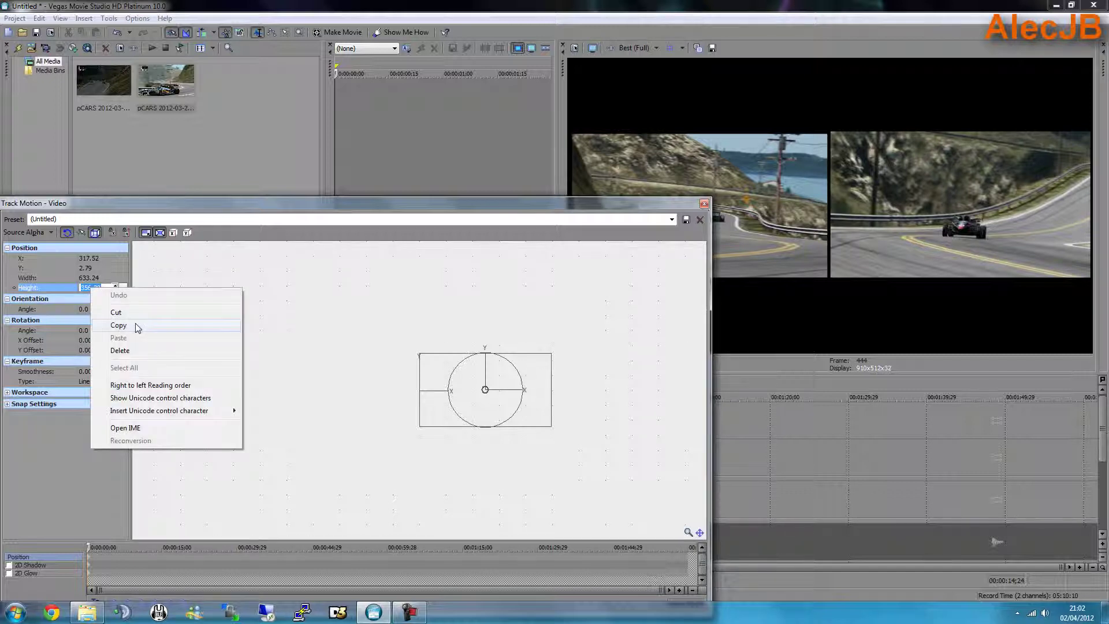
{"action": "left_click", "coordinate": [134, 324]}
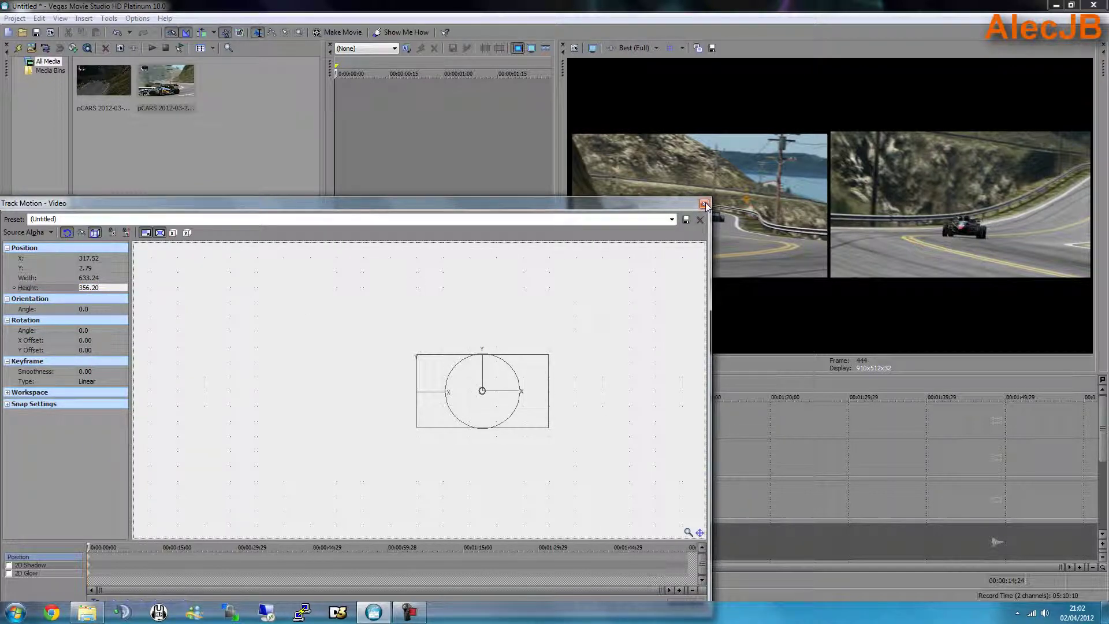
{"action": "left_click", "coordinate": [704, 205]}
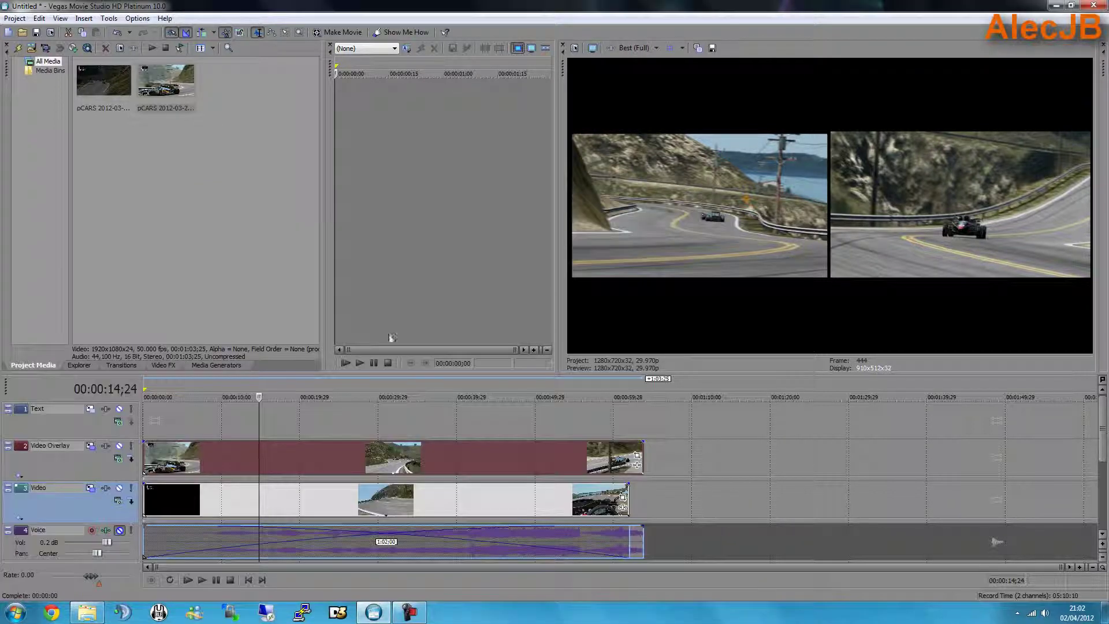
Set the overlay picture's Height to 356.20 and nudge it left to X −320.31.
{"action": "left_click", "coordinate": [90, 445]}
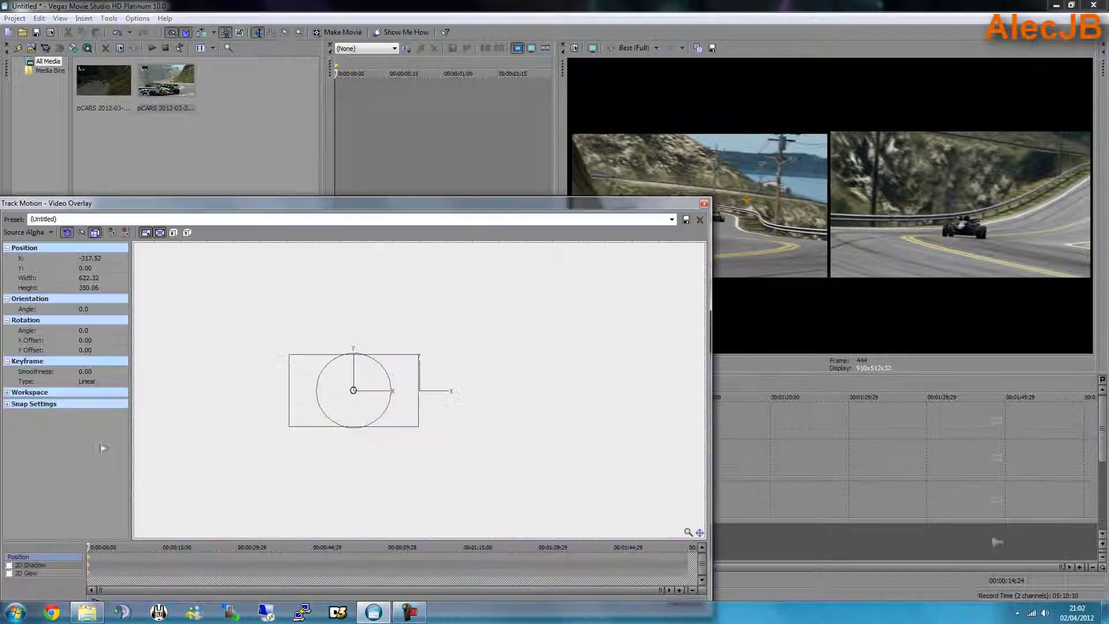
{"action": "left_click", "coordinate": [97, 289]}
{"action": "type", "text": "356.20"}
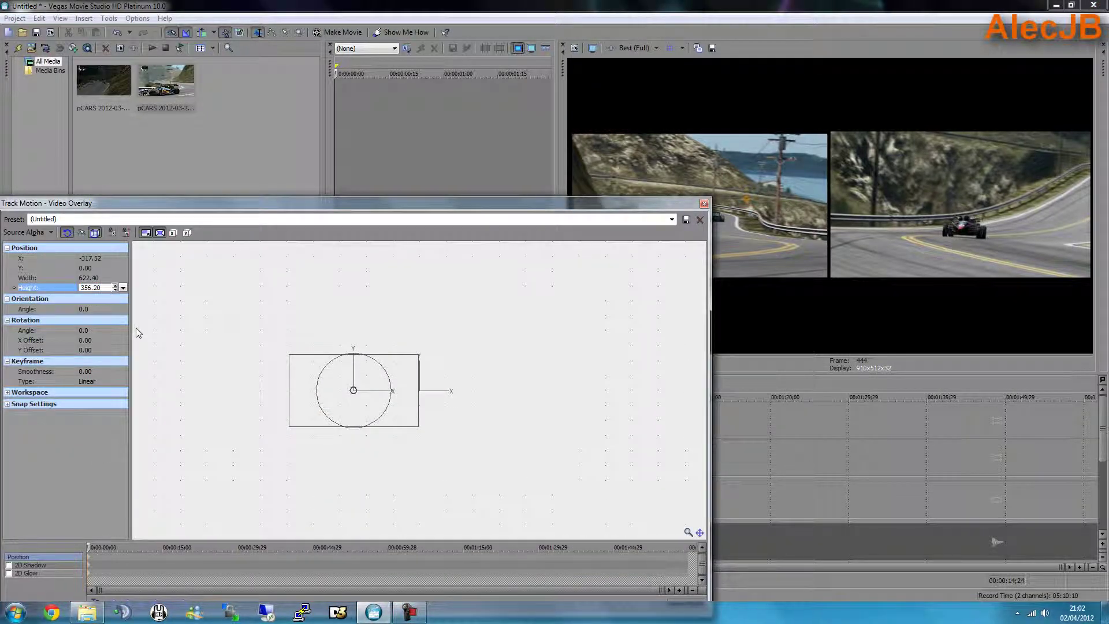
{"action": "key", "text": "Return"}
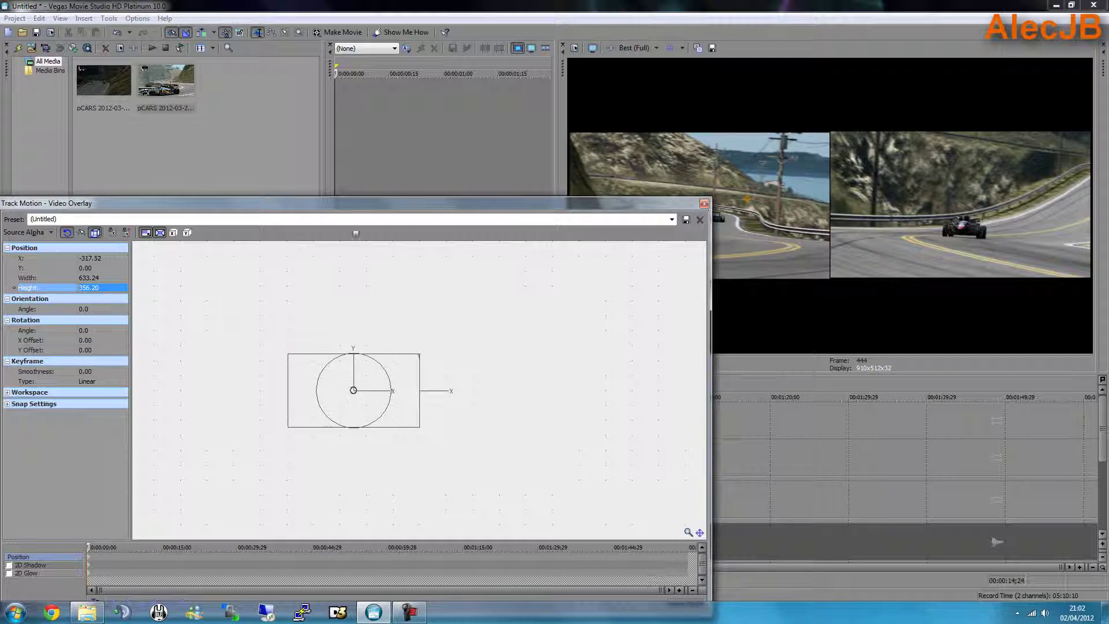
{"action": "left_click", "coordinate": [342, 411]}
{"action": "left_click_drag", "start_coordinate": [342, 412], "coordinate": [341, 411]}
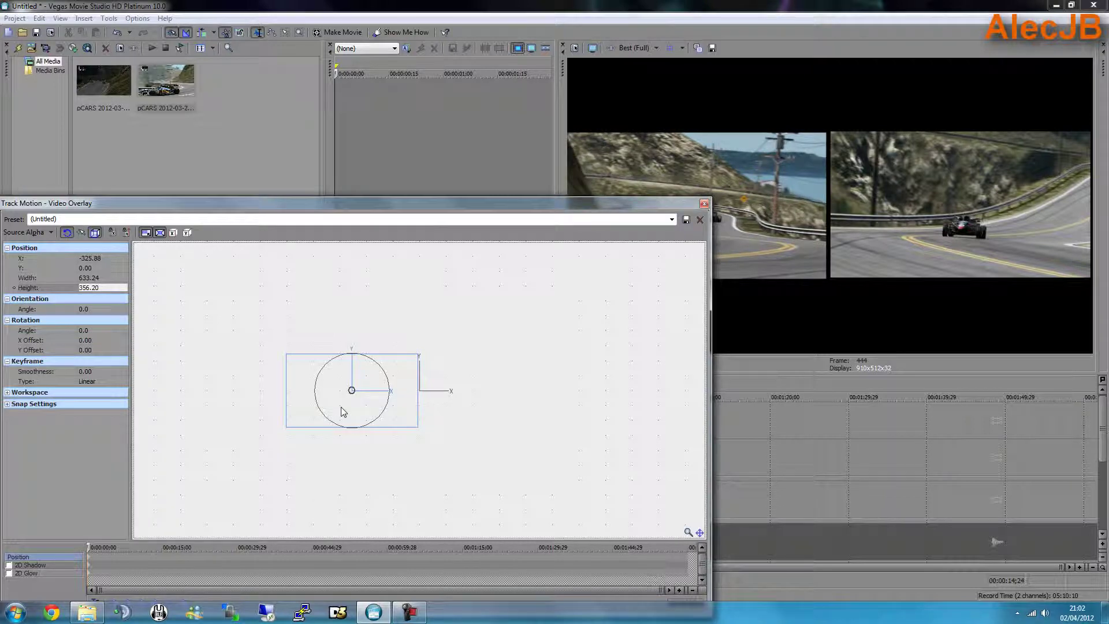
{"action": "left_click_drag", "start_coordinate": [341, 411], "coordinate": [343, 411]}
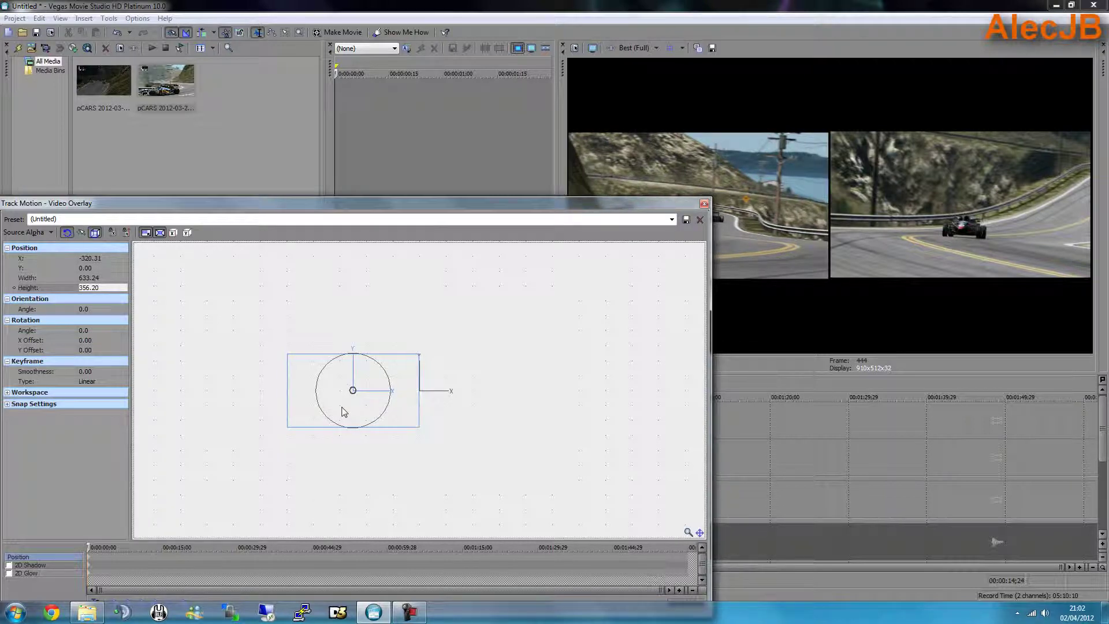
{"action": "left_click", "coordinate": [704, 204]}
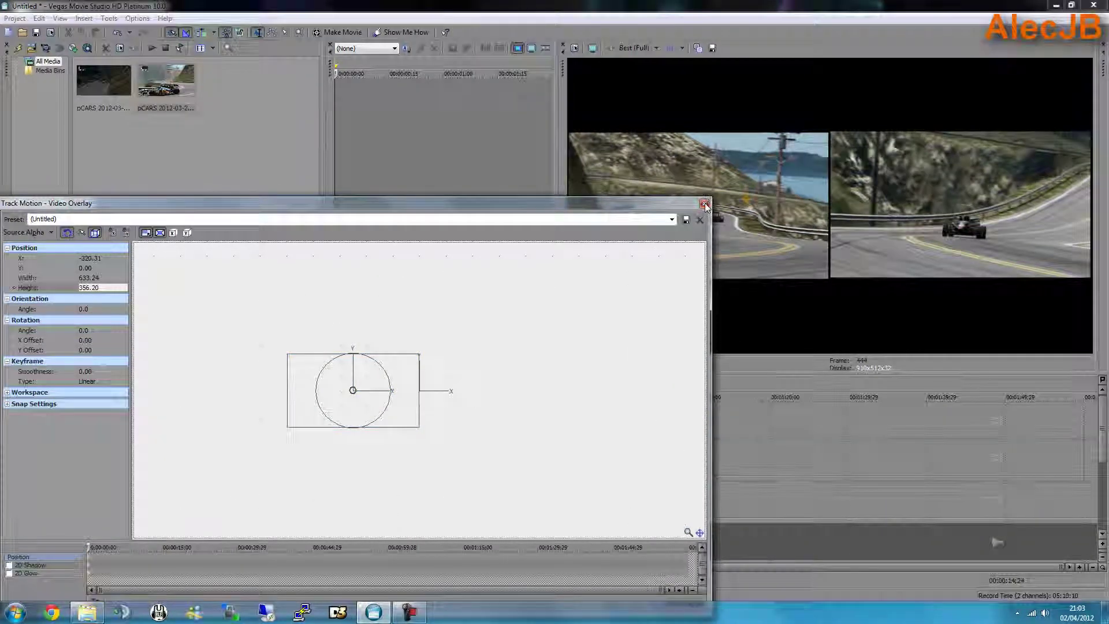
Set the Video track picture's Y position to 0.00 in Track Motion.
{"action": "left_click", "coordinate": [95, 512]}
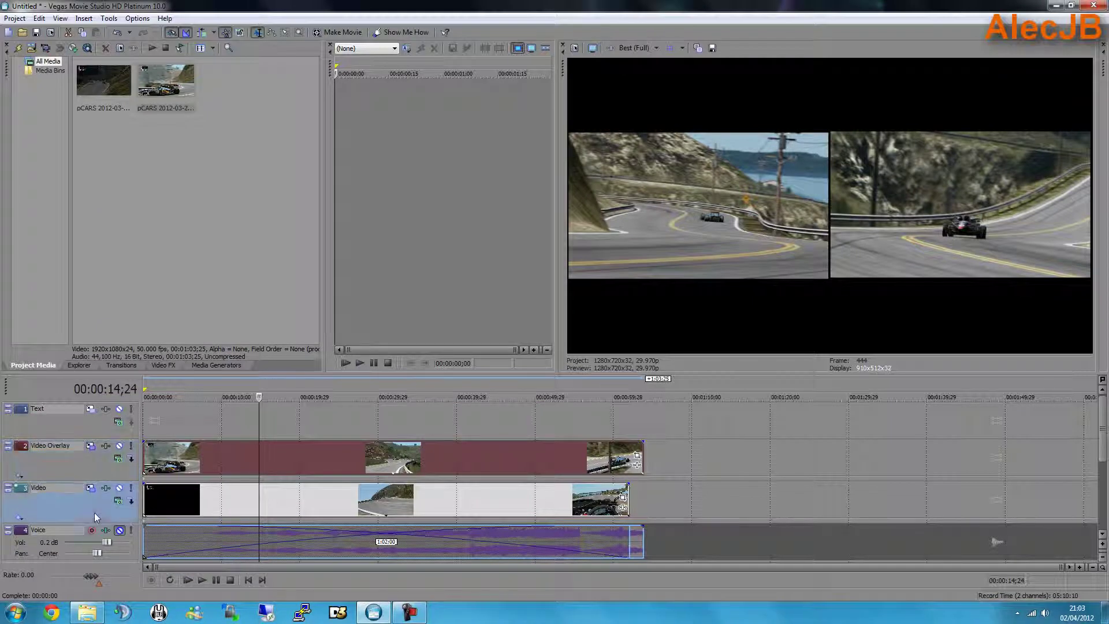
{"action": "left_click", "coordinate": [168, 498]}
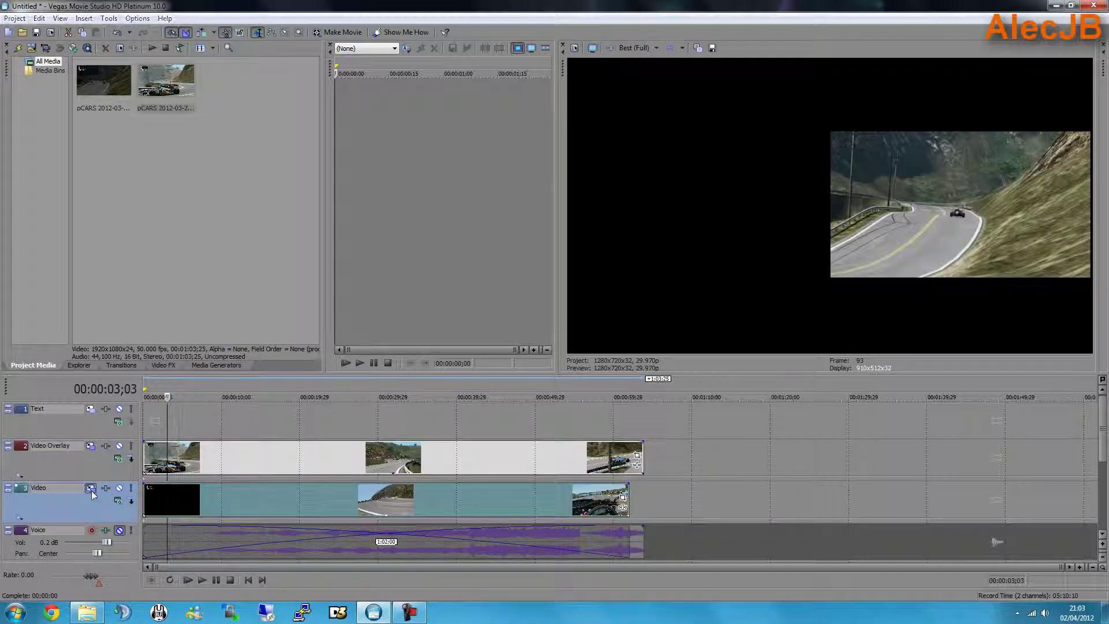
{"action": "left_click", "coordinate": [90, 487]}
{"action": "double_click", "coordinate": [92, 268]}
{"action": "type", "text": "0"}
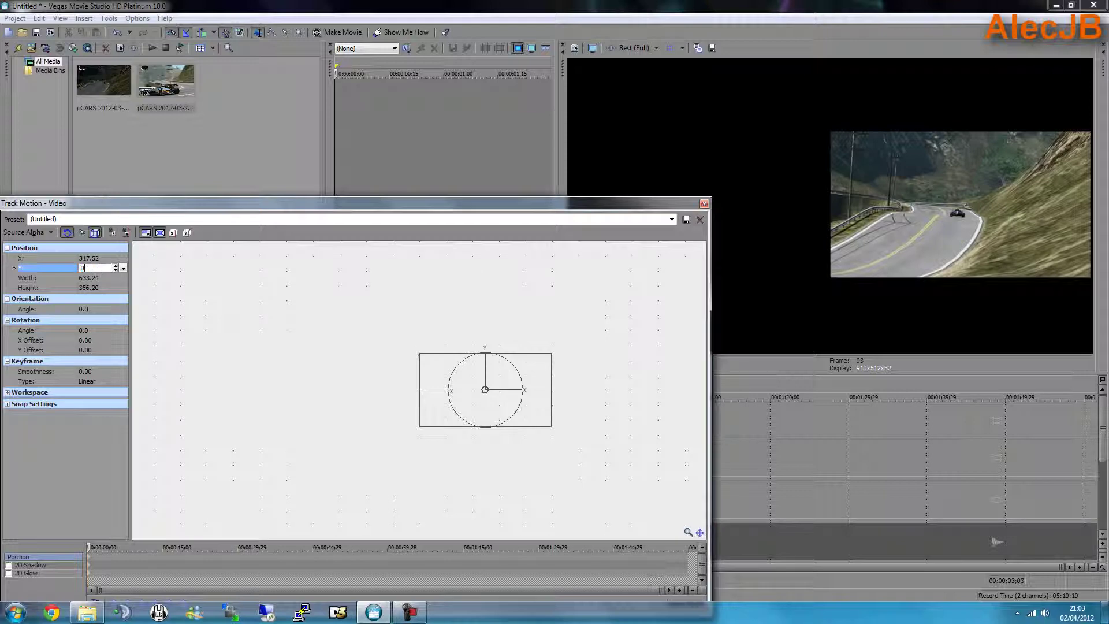
{"action": "key", "text": "Return"}
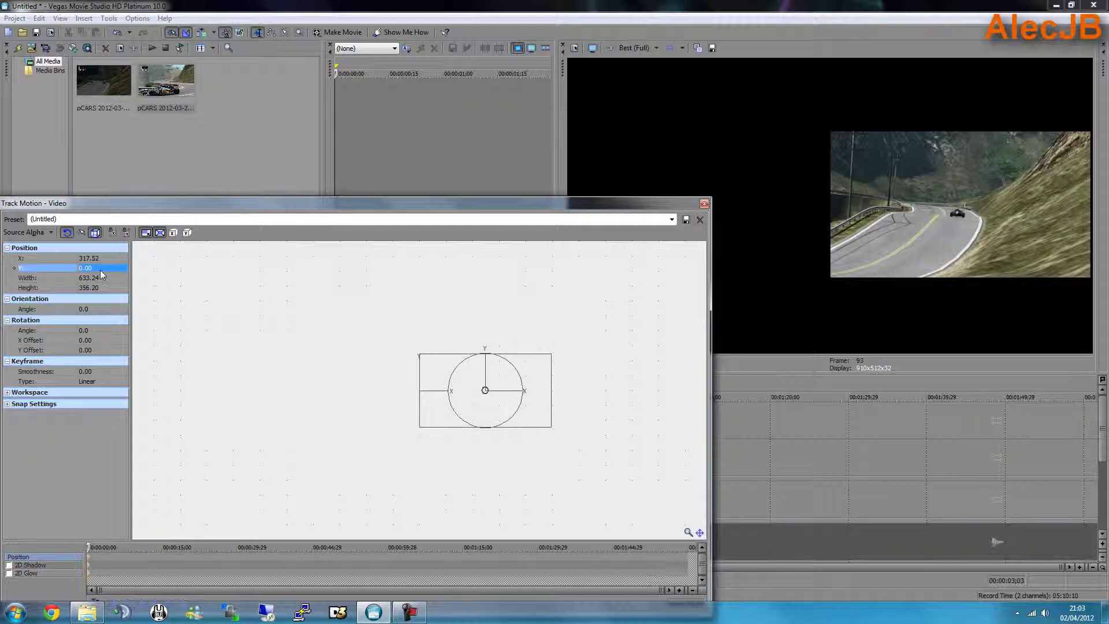
{"action": "left_click", "coordinate": [705, 203]}
Scrub the timeline from 00:00:18;12 to 00:00:21;12 to check the split screen.
{"action": "left_click", "coordinate": [286, 502]}
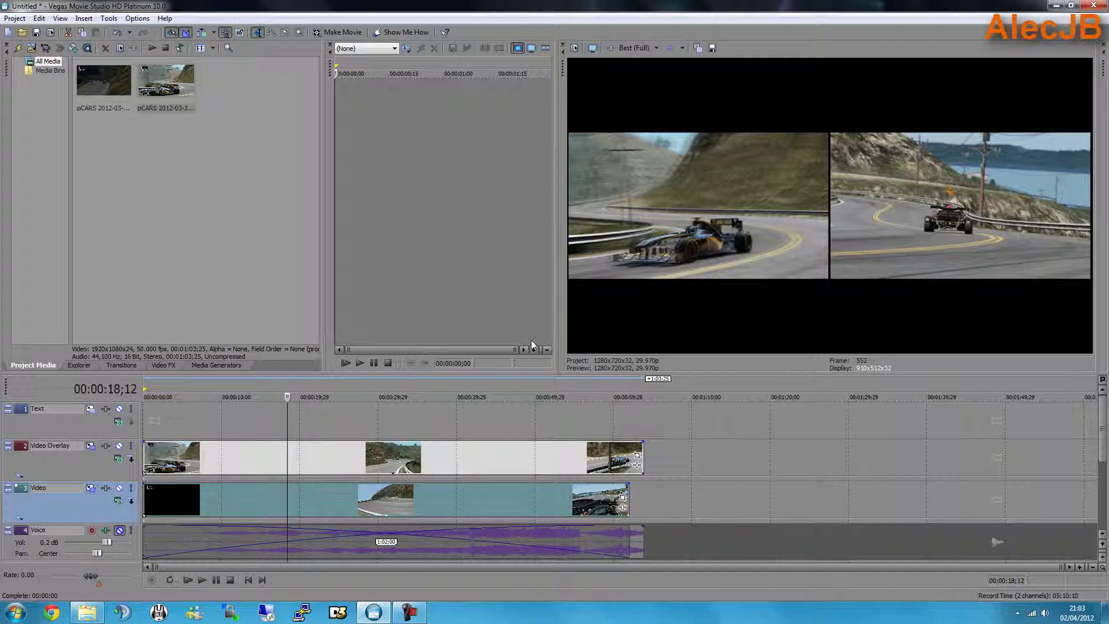
{"action": "left_click", "coordinate": [297, 459]}
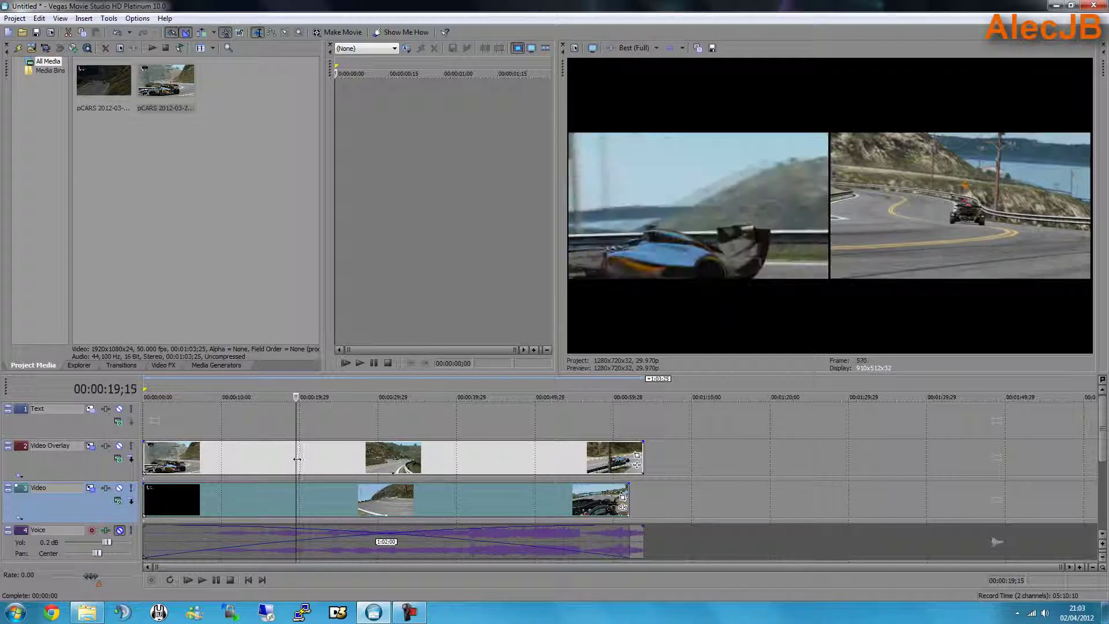
{"action": "left_click", "coordinate": [300, 459]}
{"action": "left_click", "coordinate": [309, 459]}
{"action": "left_click", "coordinate": [311, 459]}
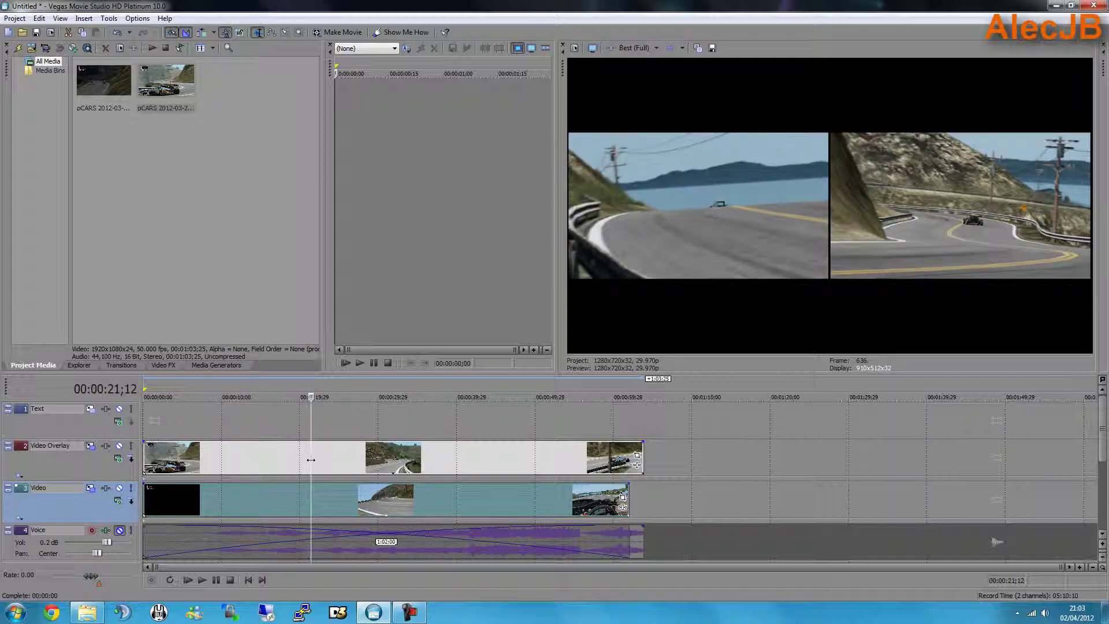